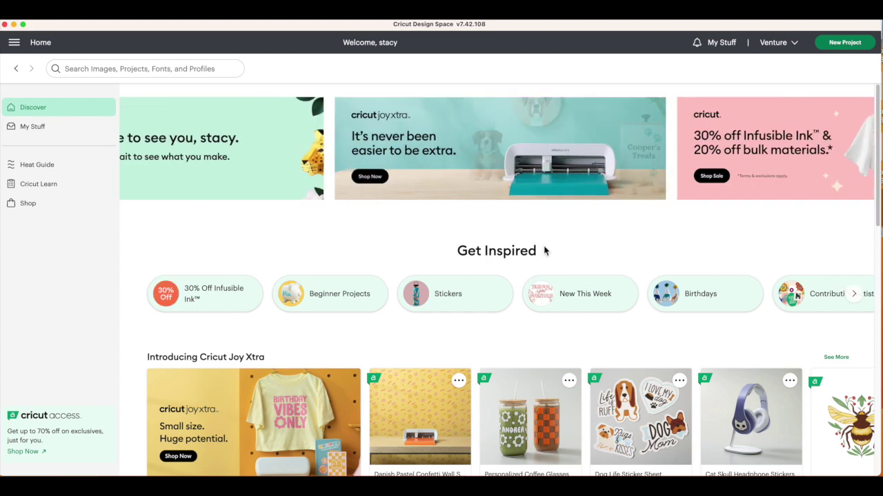
# - Search projects for 'just because' and open Just Because Envelopes on the canvas to customize
pyautogui.click(124, 72)
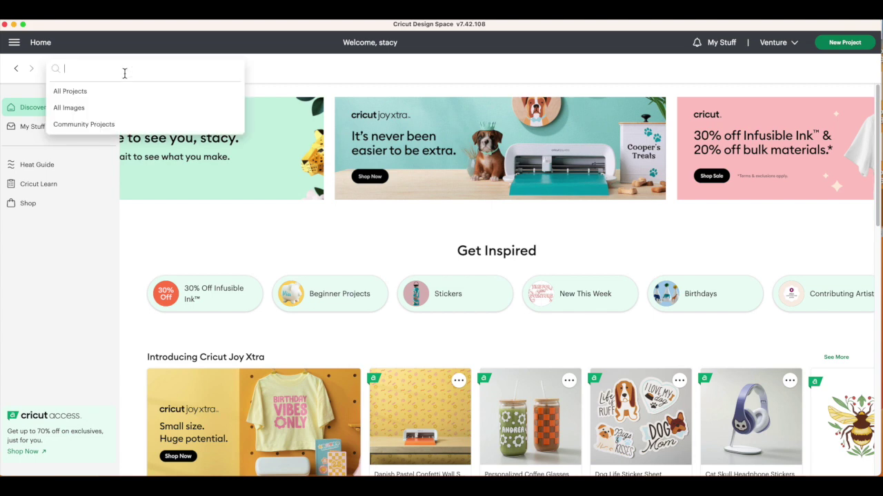
pyautogui.write('just b')
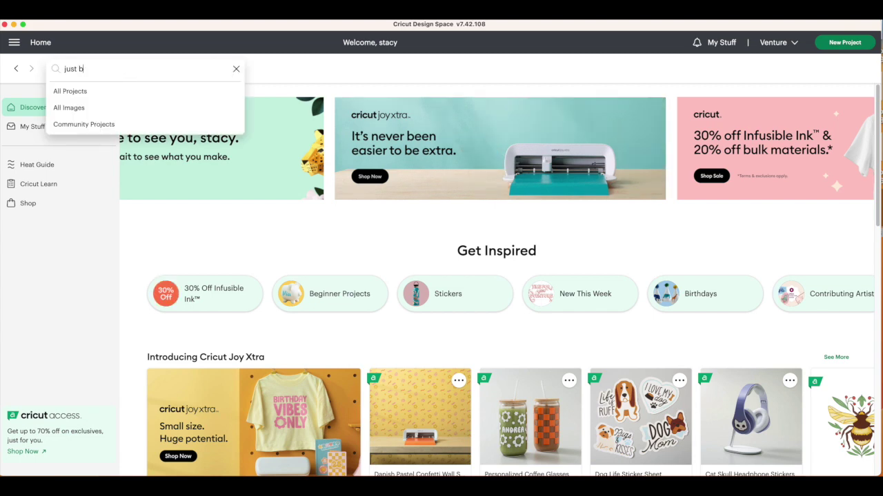
pyautogui.write('ecaus')
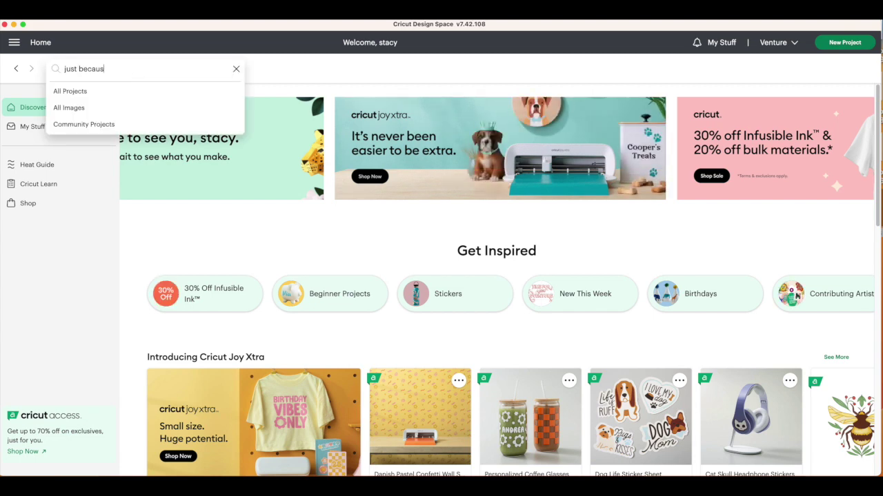
pyautogui.write('e')
pyautogui.press('Return')
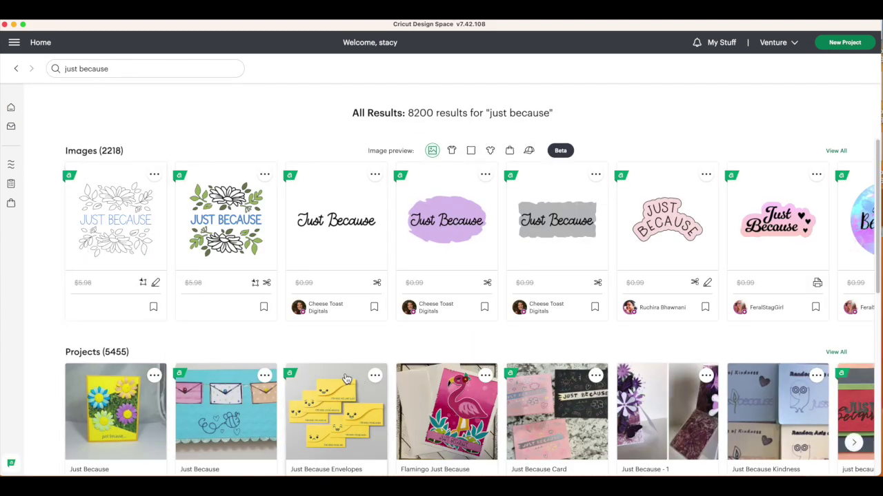
pyautogui.click(368, 401)
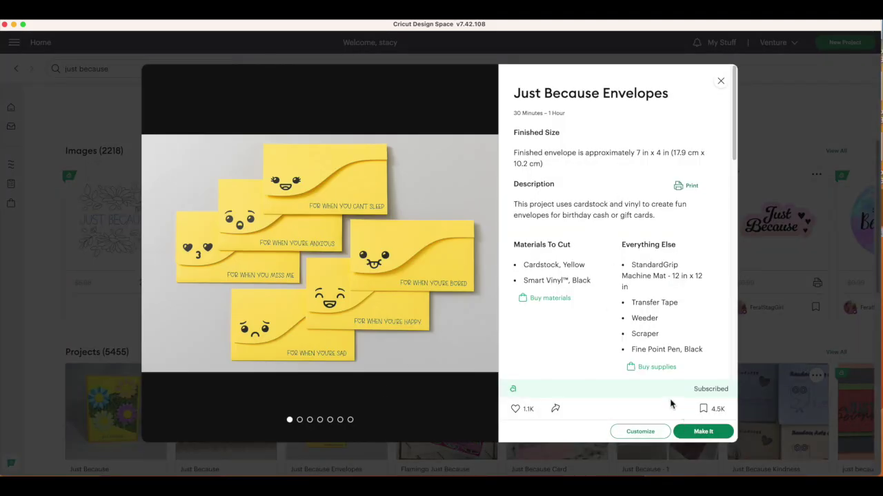
pyautogui.click(635, 437)
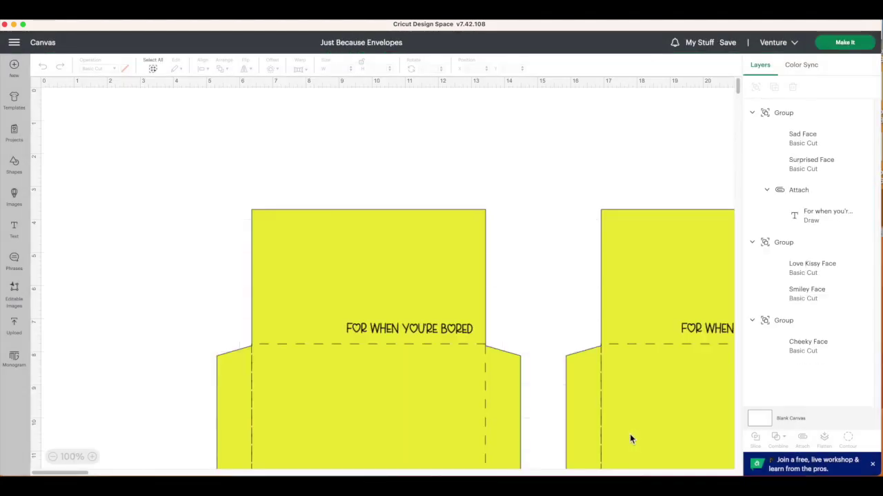
# - Zoom out to 50% and ungroup the anxious and sad envelopes
pyautogui.click(53, 457)
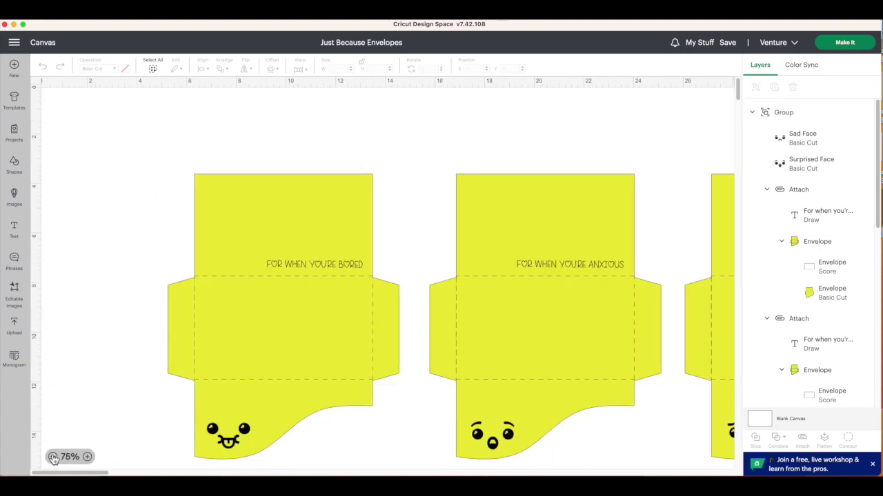
pyautogui.click(53, 457)
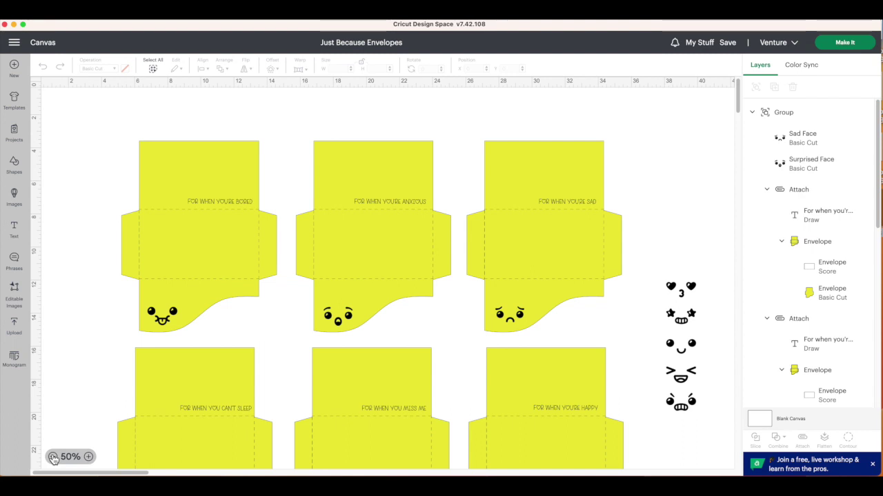
pyautogui.click(183, 229)
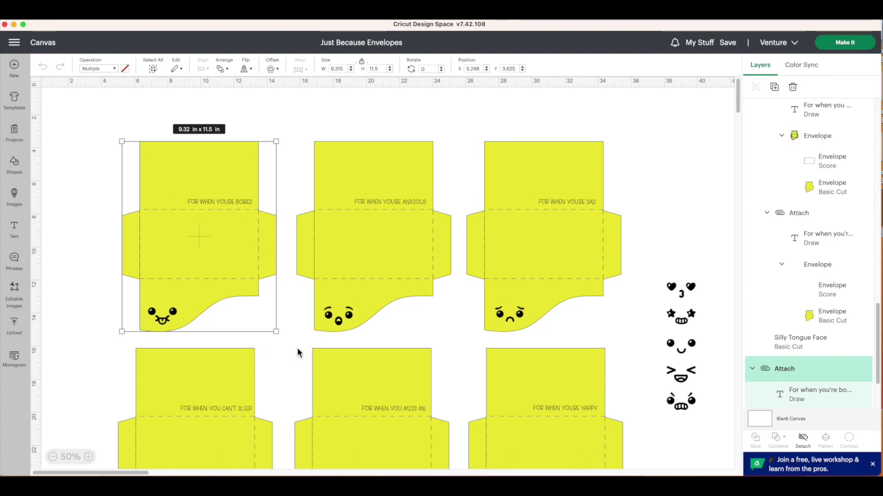
pyautogui.moveTo(298, 353); pyautogui.dragTo(370, 256)
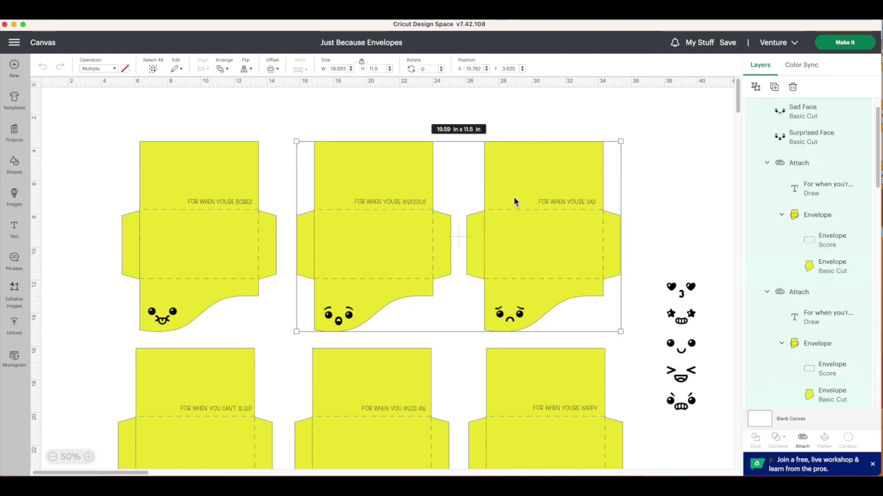
pyautogui.rightClick(405, 200)
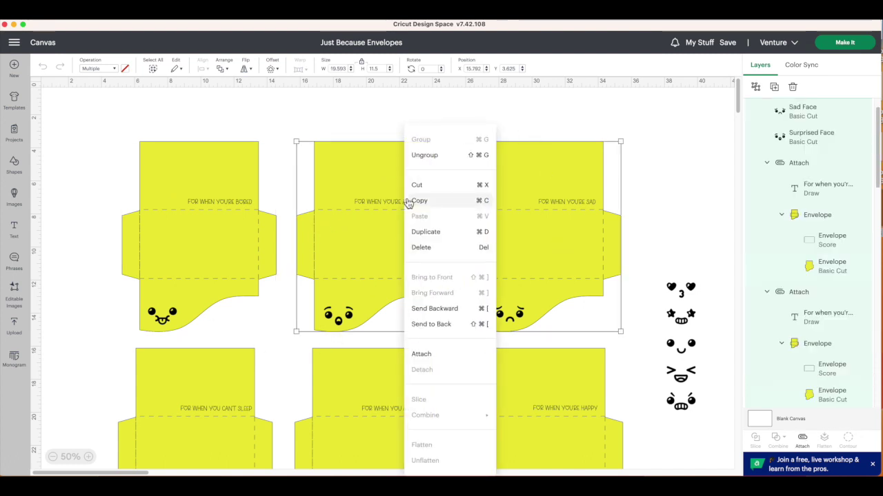
pyautogui.click(435, 157)
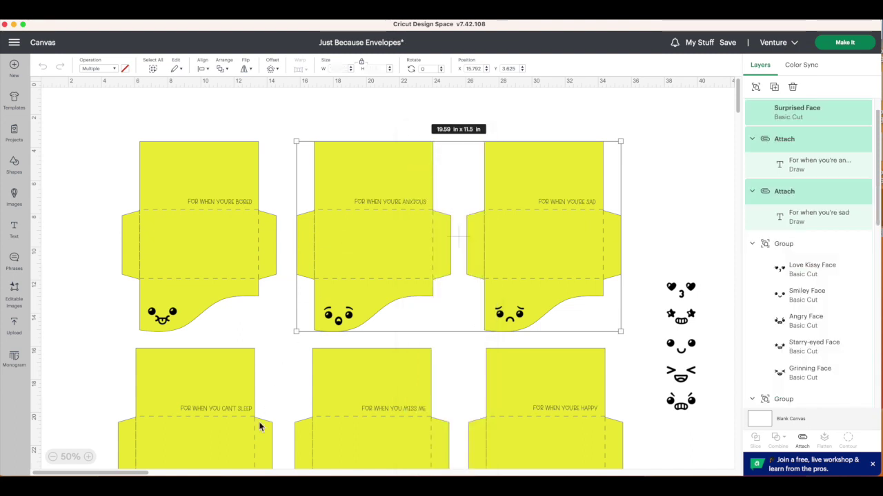
# - Ungroup the bottom row of envelopes and delete the column of spare faces
pyautogui.click(222, 425)
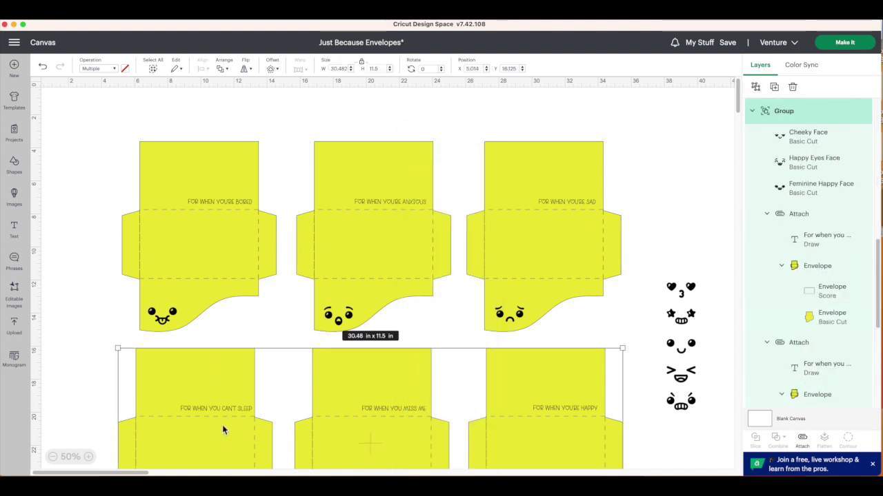
pyautogui.rightClick(222, 425)
pyautogui.click(280, 104)
pyautogui.click(678, 264)
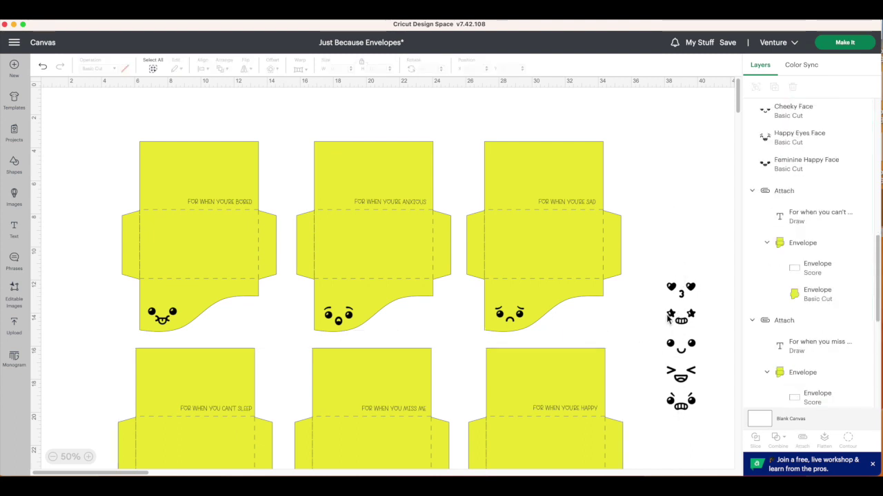
pyautogui.click(688, 293)
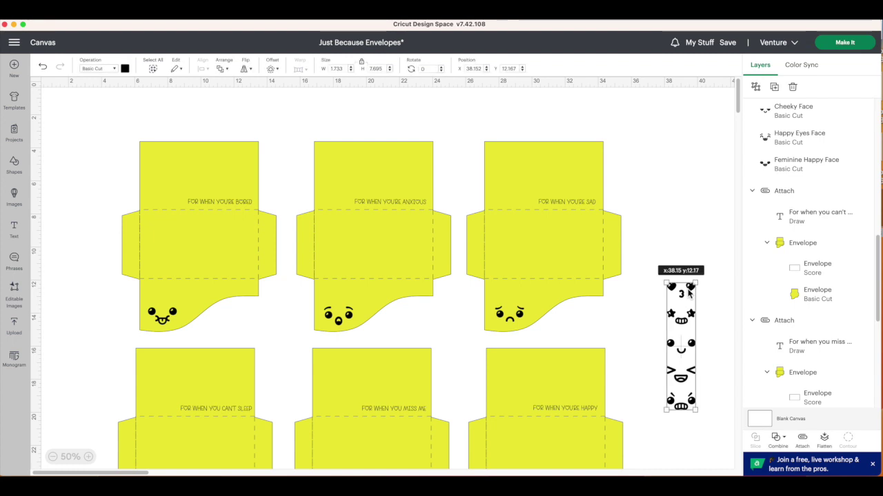
pyautogui.press('Delete')
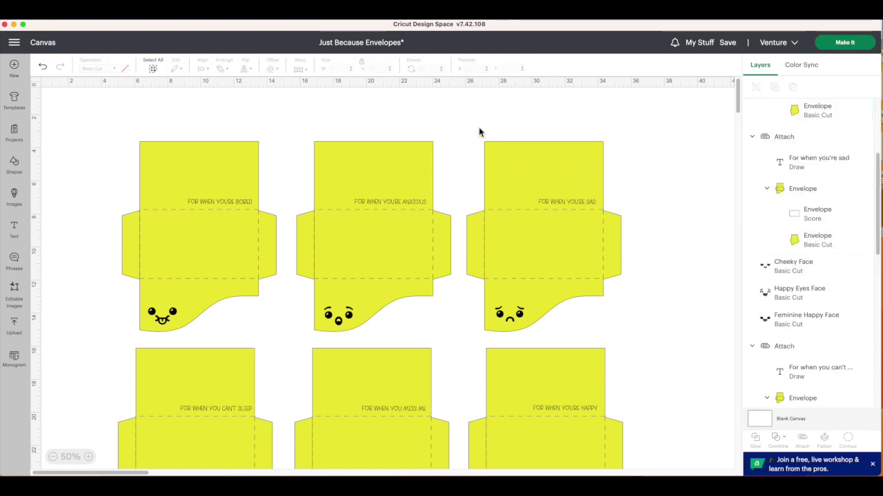
# - Resize the sad, anxious and happy envelopes proportionally to 7 in wide
pyautogui.moveTo(469, 124); pyautogui.dragTo(589, 333)
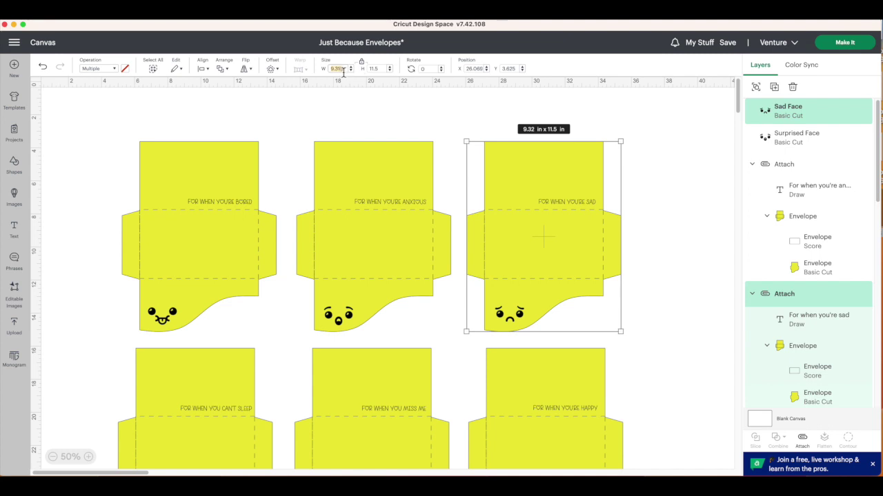
pyautogui.press('Return')
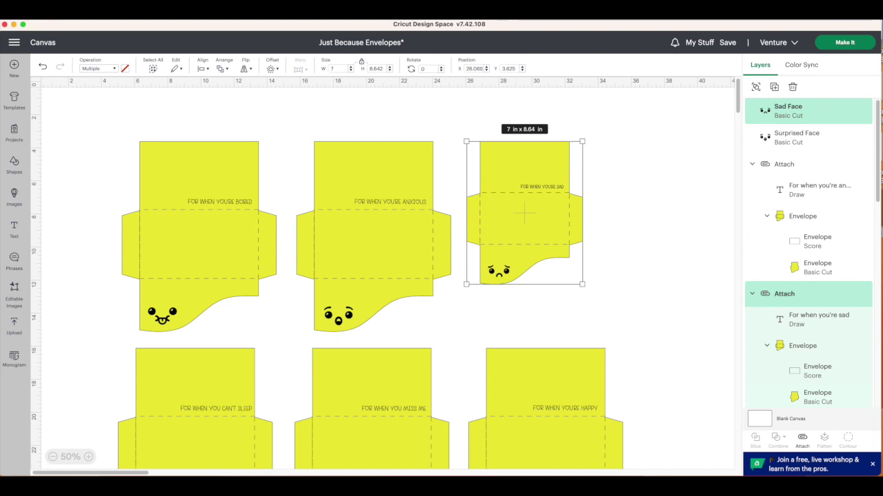
pyautogui.moveTo(298, 115); pyautogui.dragTo(458, 340)
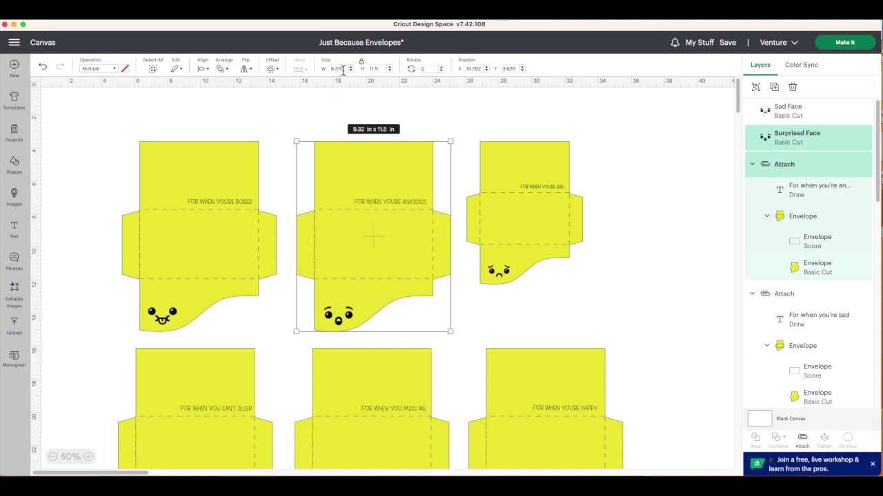
pyautogui.write('7')
pyautogui.press('Return')
pyautogui.scroll(-3, 434, 266)
pyautogui.moveTo(443, 245); pyautogui.dragTo(648, 469)
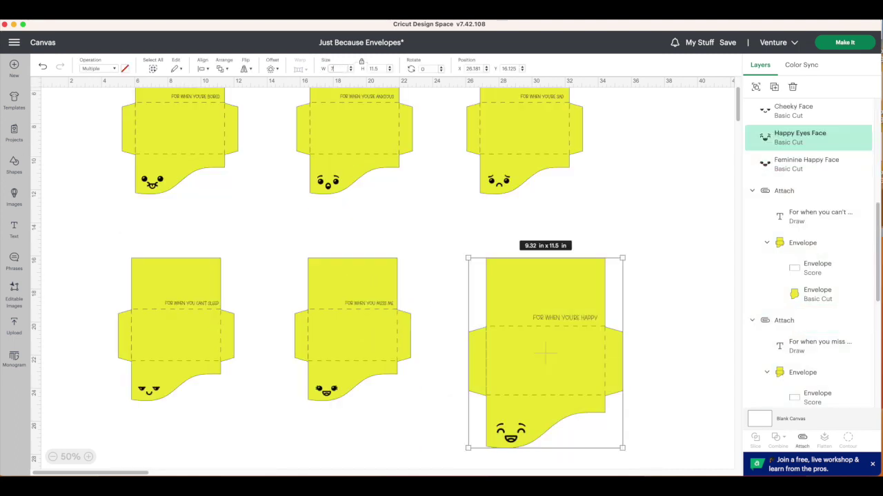
pyautogui.write('7')
pyautogui.press('Return')
pyautogui.click(605, 174)
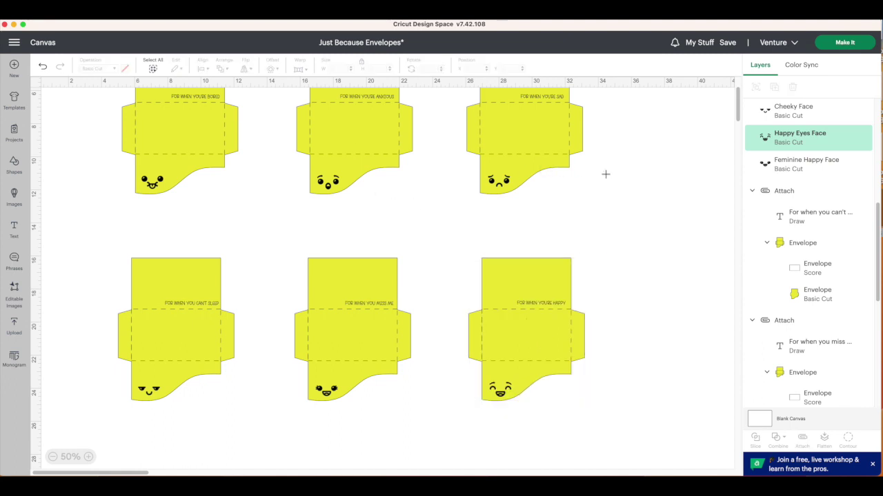
# - Send the project to Make It with materials loaded On Mat, and confirm
pyautogui.click(844, 42)
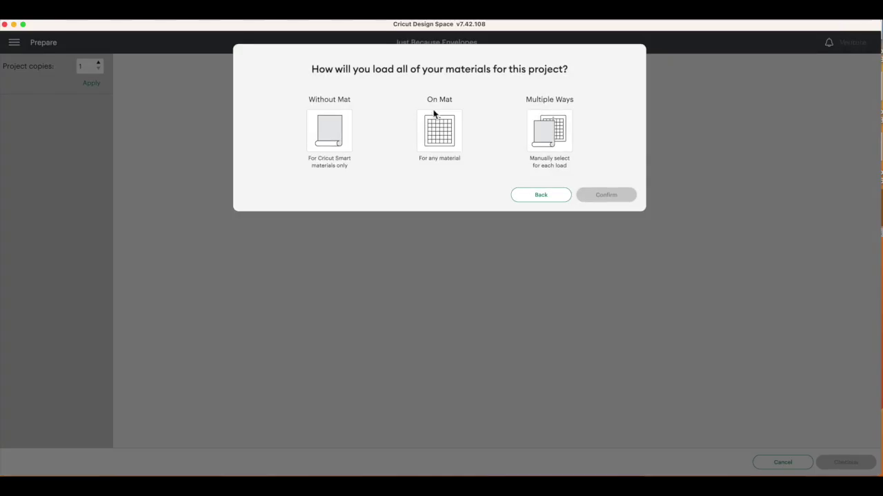
pyautogui.click(446, 130)
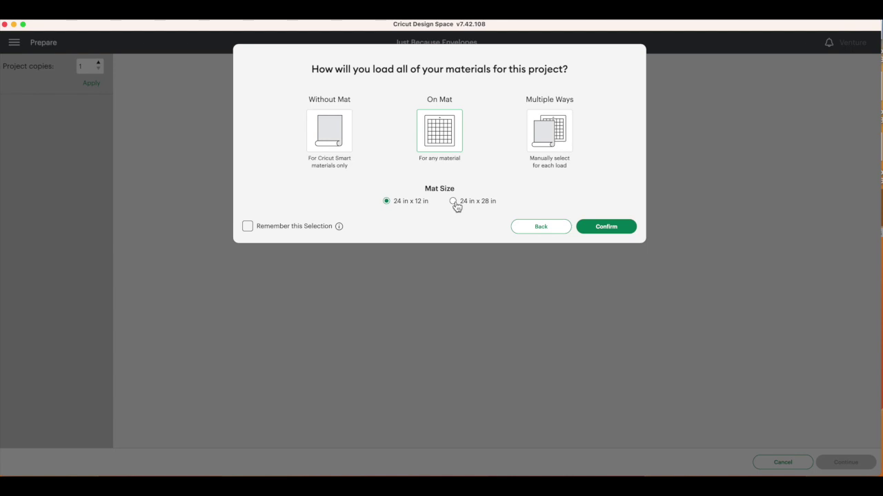
pyautogui.click(592, 226)
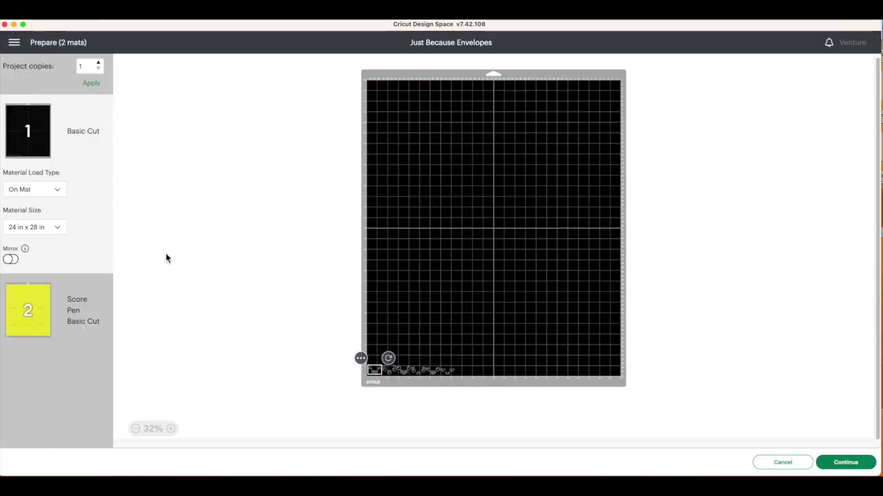
# - Set Mat 1's material size to 24 in x 12 in
pyautogui.click(32, 235)
pyautogui.scroll(-5, 39, 292)
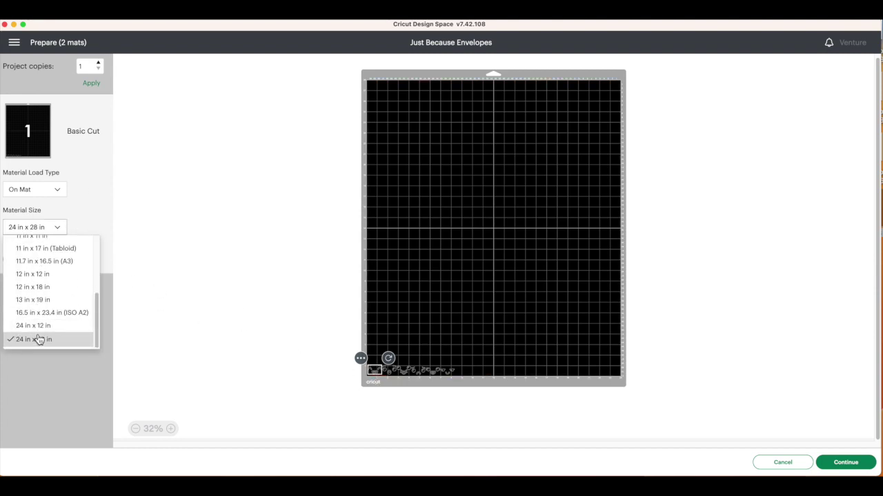
pyautogui.click(40, 327)
# - Cluster the six faces in mat 1's top-left corner, check mat 2, and continue
pyautogui.moveTo(238, 365); pyautogui.dragTo(249, 131)
pyautogui.moveTo(268, 365); pyautogui.dragTo(290, 155)
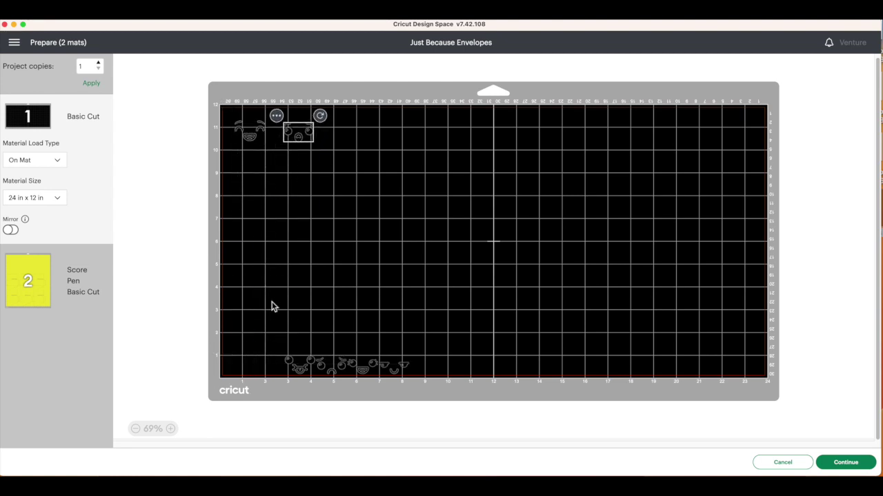
pyautogui.moveTo(302, 369); pyautogui.dragTo(255, 198)
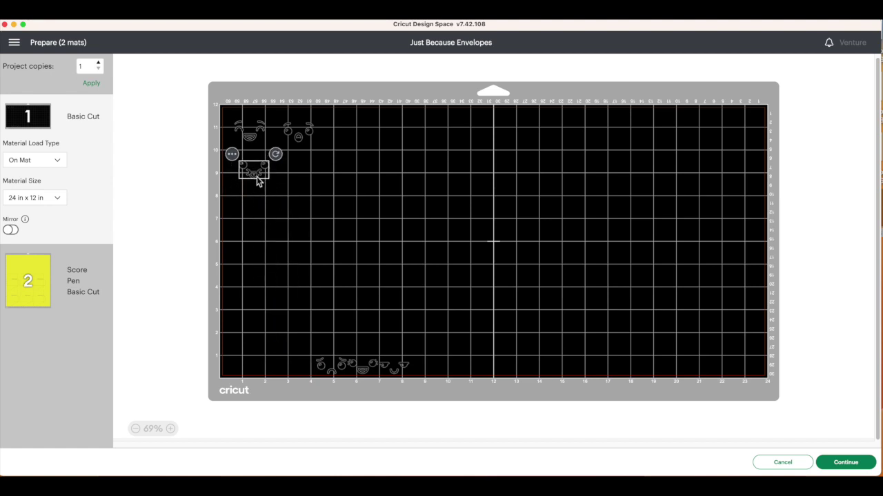
pyautogui.moveTo(329, 367); pyautogui.dragTo(308, 173)
pyautogui.moveTo(371, 362); pyautogui.dragTo(261, 210)
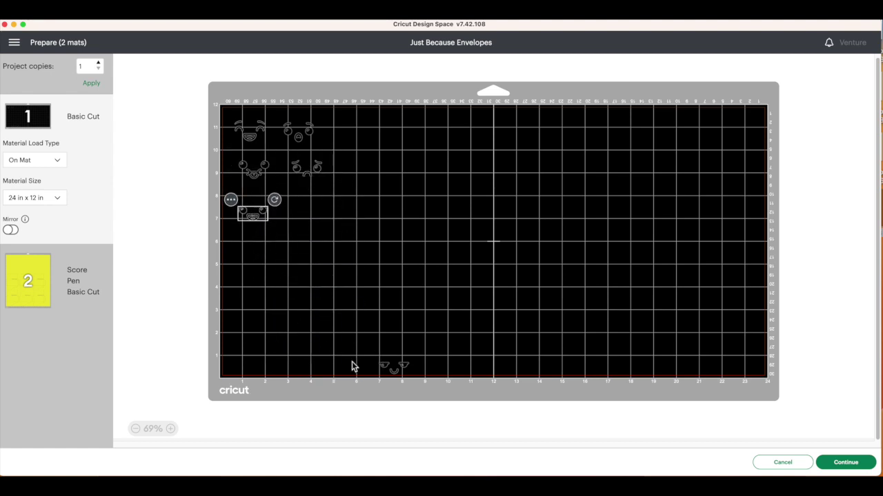
pyautogui.moveTo(397, 375); pyautogui.dragTo(320, 255)
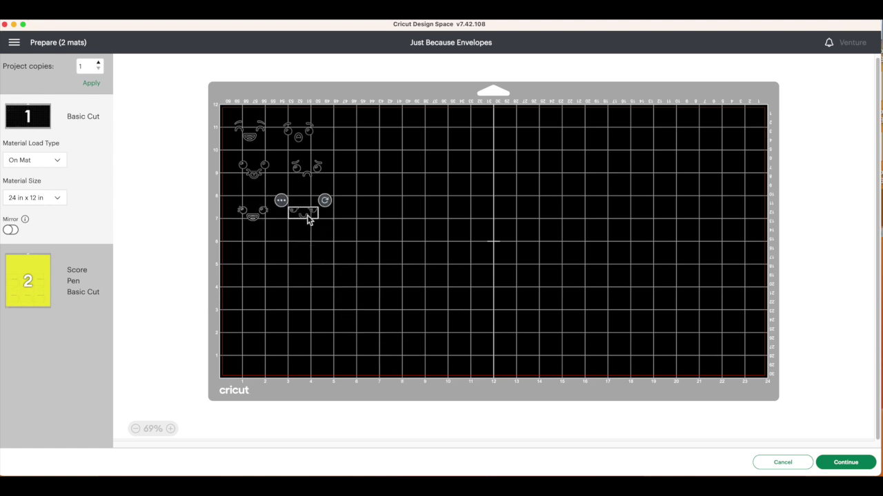
pyautogui.click(40, 280)
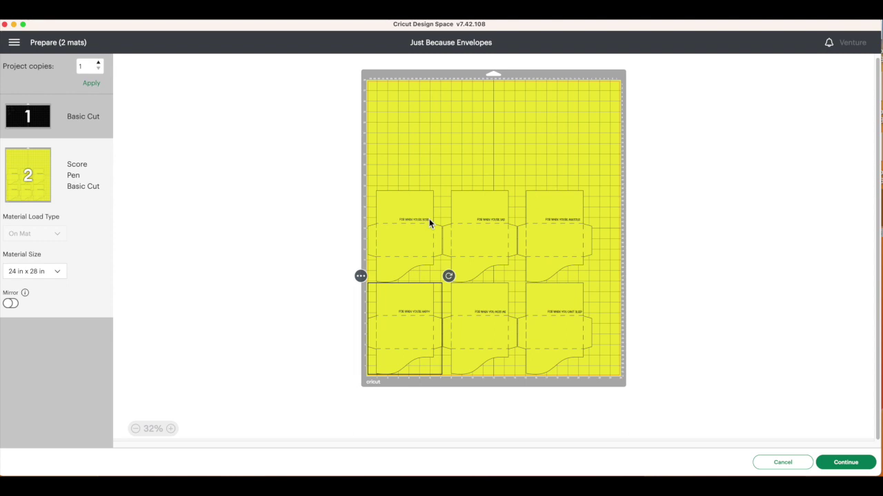
pyautogui.click(846, 463)
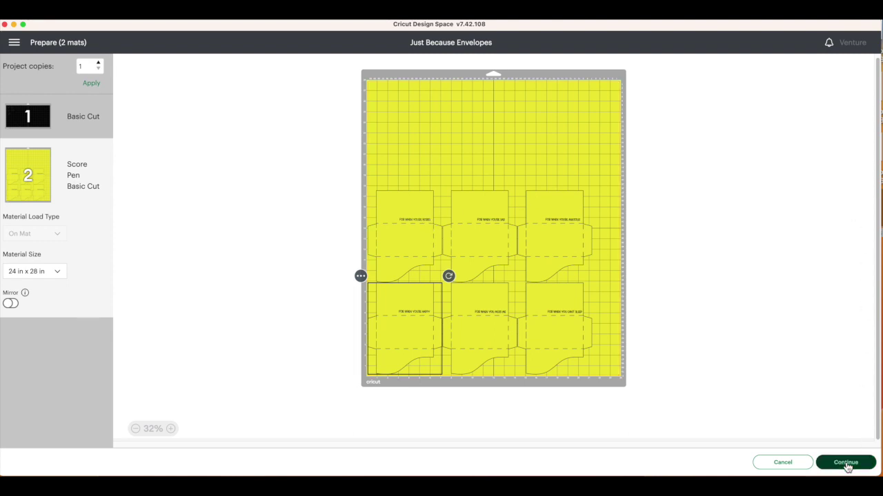